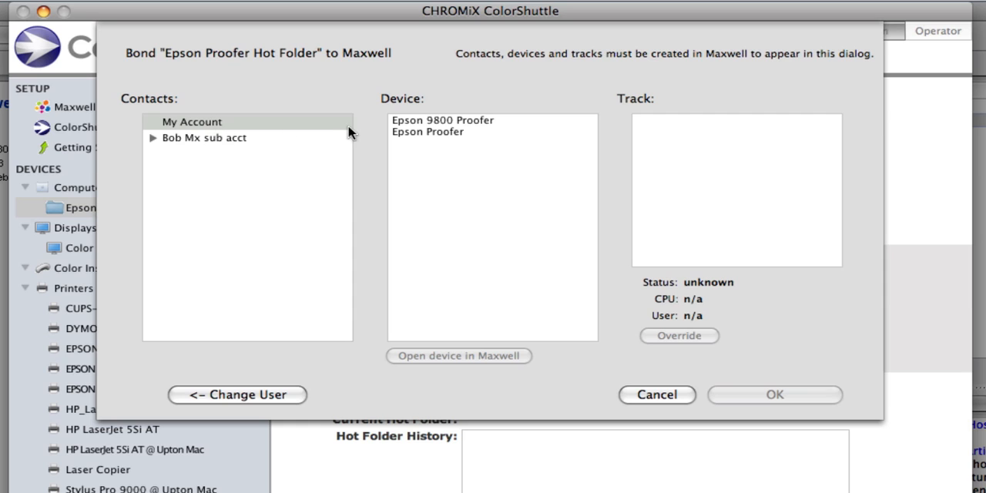
Bond the hot folder to the Epson 9800 Proofer device and its E9800 GRACoL Proof track
left_click(442, 121)
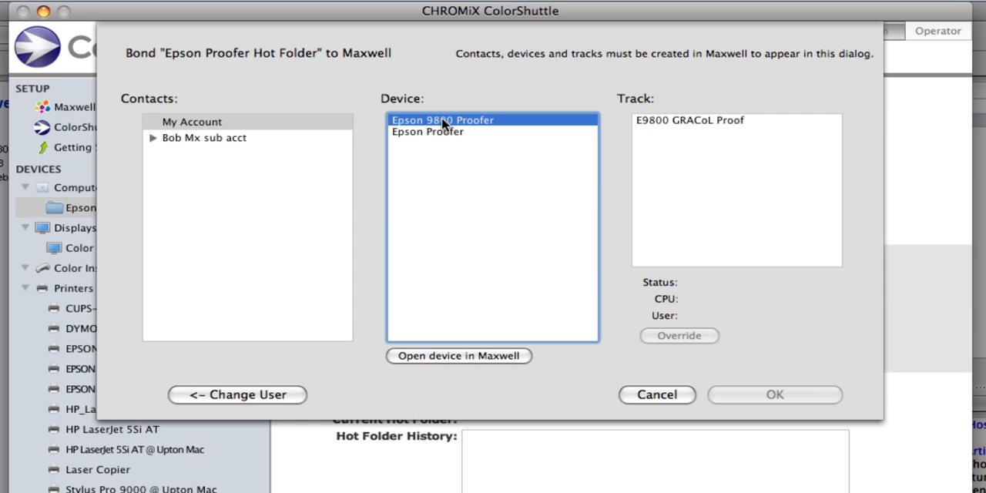
left_click(682, 121)
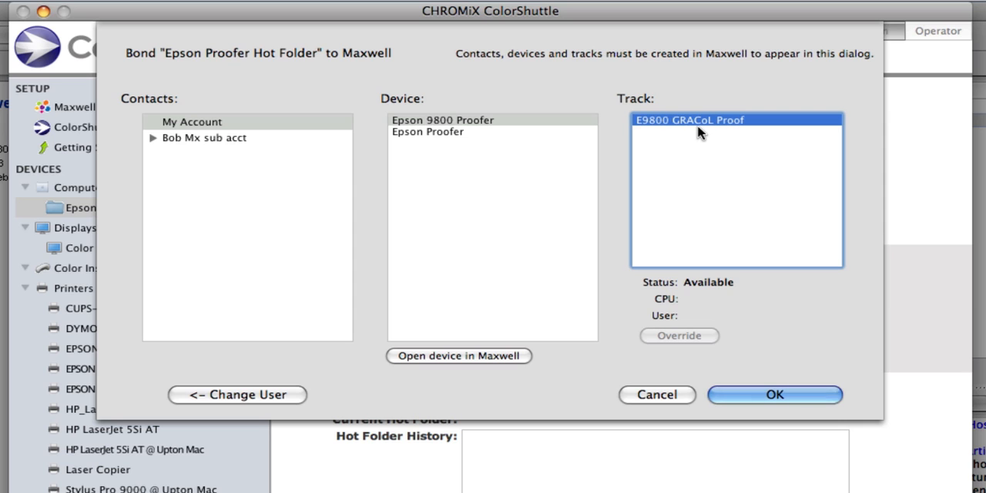
left_click(746, 392)
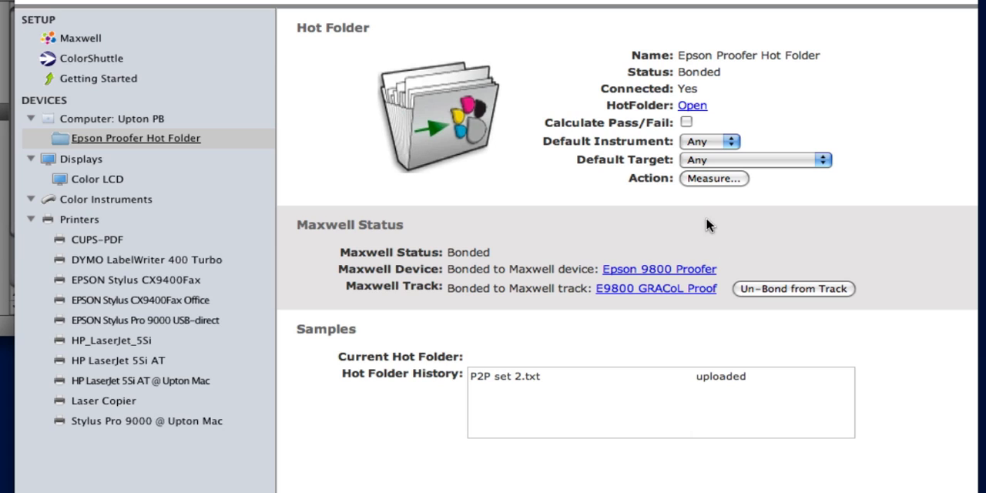
Check the default instrument and target choices of the Epson Proofer Hot Folder and enable Calculate Pass/Fail
left_click(725, 141)
left_click(762, 139)
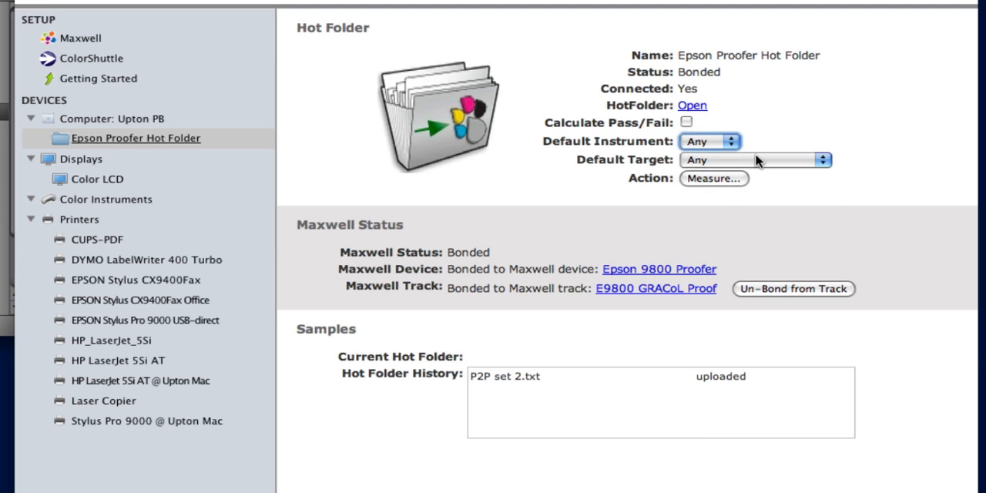
left_click(758, 159)
left_click(768, 145)
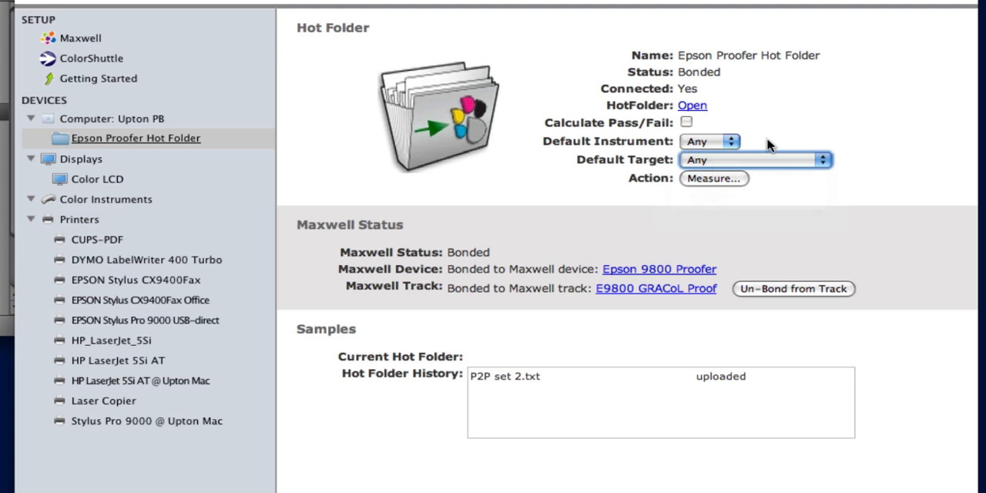
left_click(686, 123)
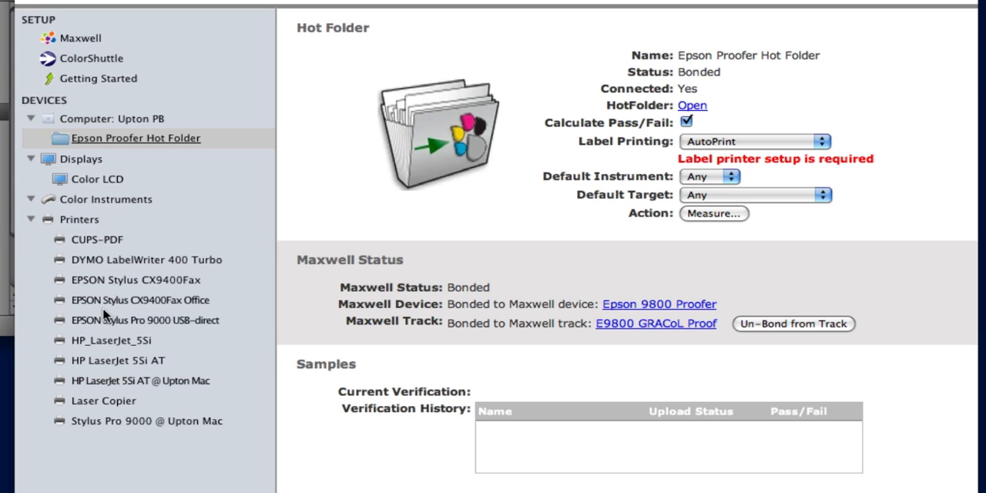
Assign the DYMO LabelWriter 400 Turbo as the label printer and move its setup window clear of the device list
left_click(117, 260)
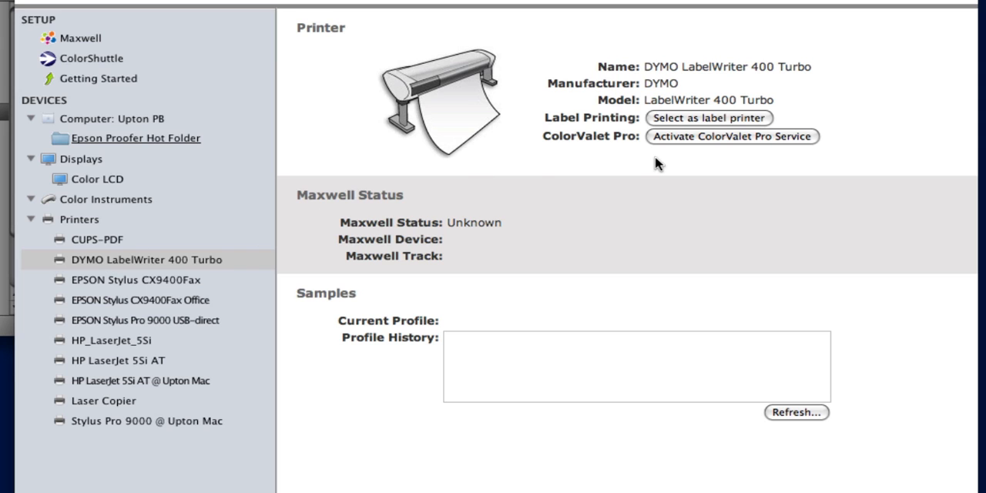
left_click(691, 120)
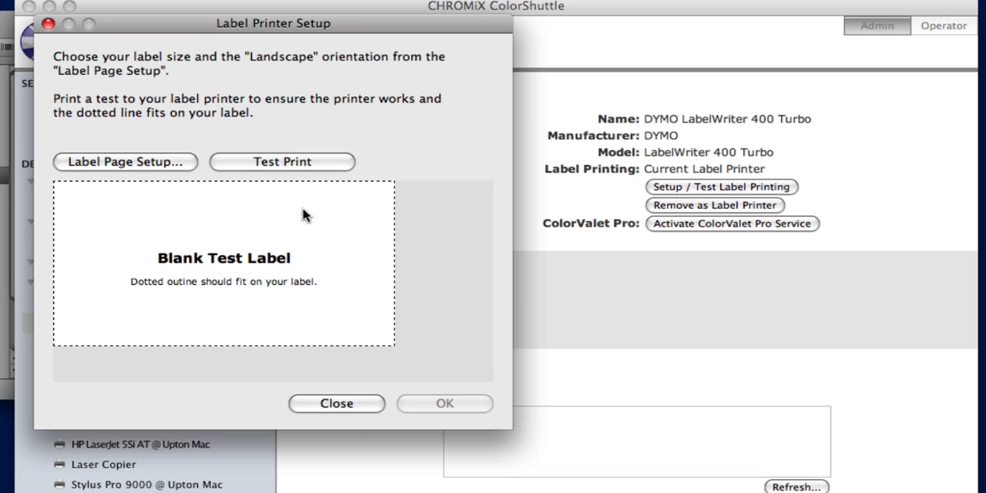
left_click_drag(264, 29, 423, 53)
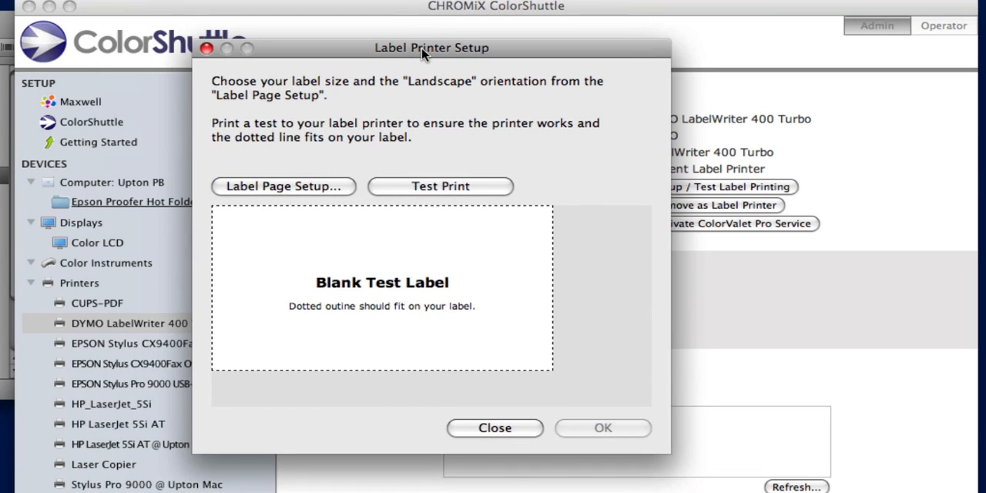
Set the label page format to DYMO LabelWriter 400 Turbo with 30323 Shipping paper in landscape, and accept the label printer setup
left_click(324, 187)
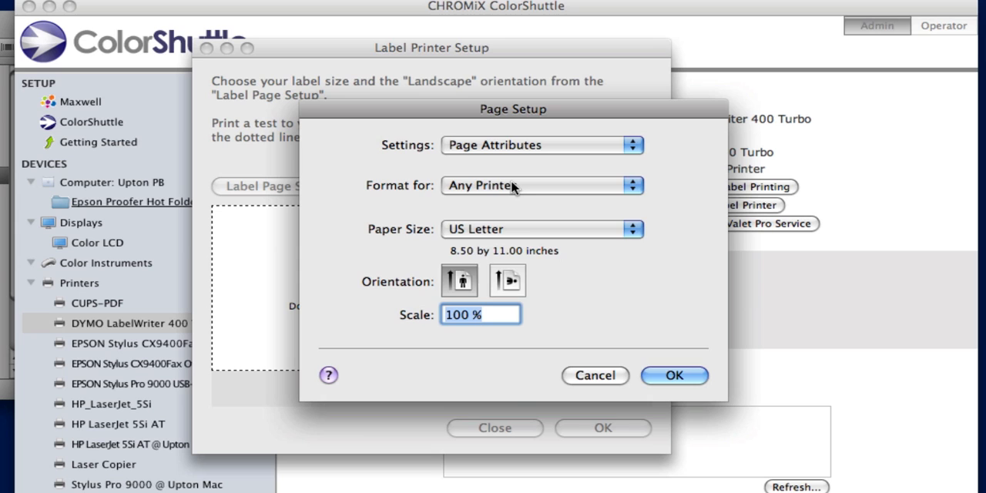
left_click(512, 187)
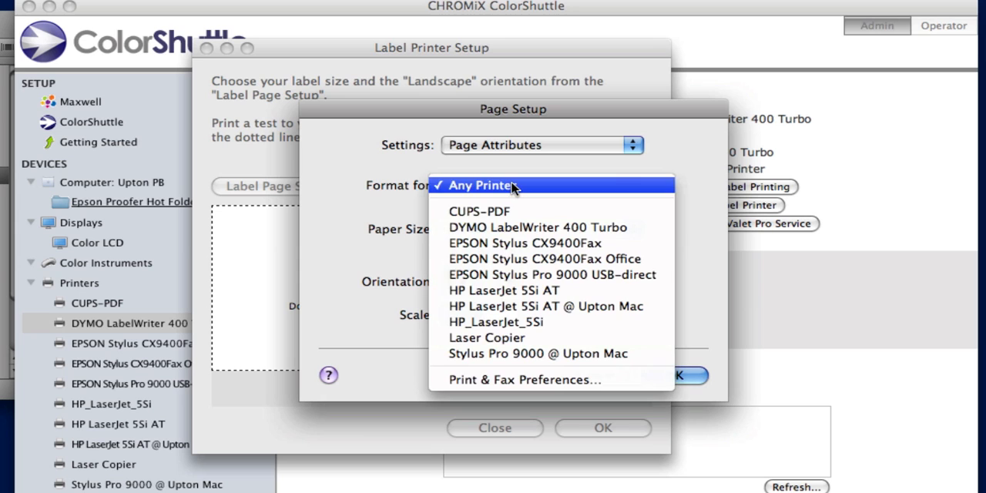
left_click(514, 228)
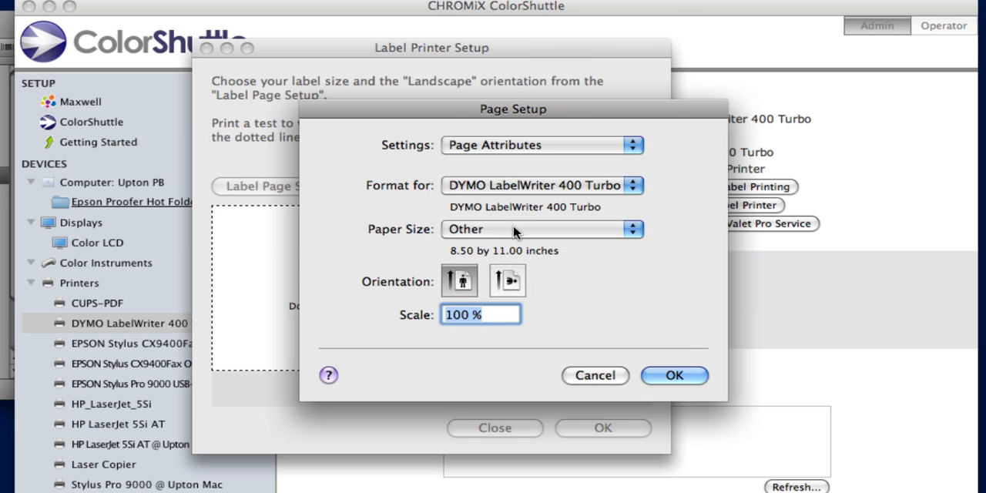
left_click(514, 229)
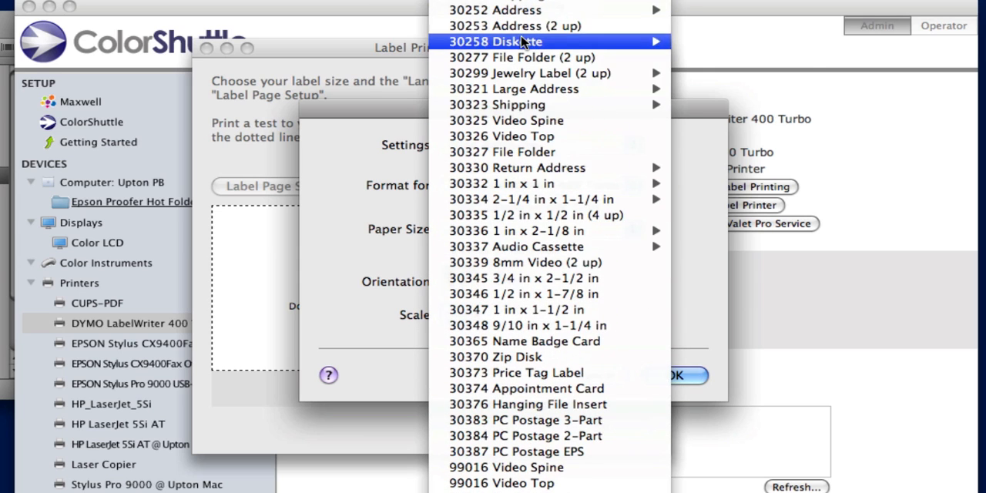
mouse_move(660, 101)
left_click(701, 108)
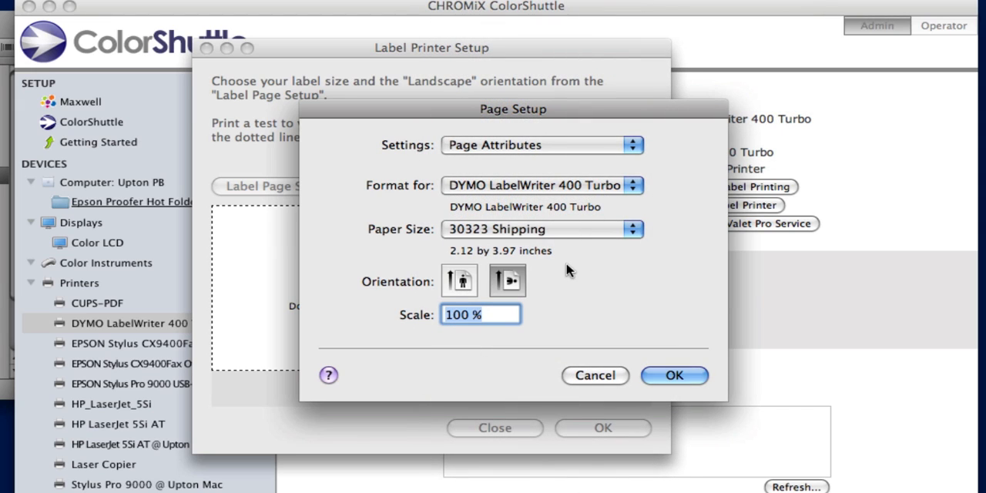
left_click(667, 377)
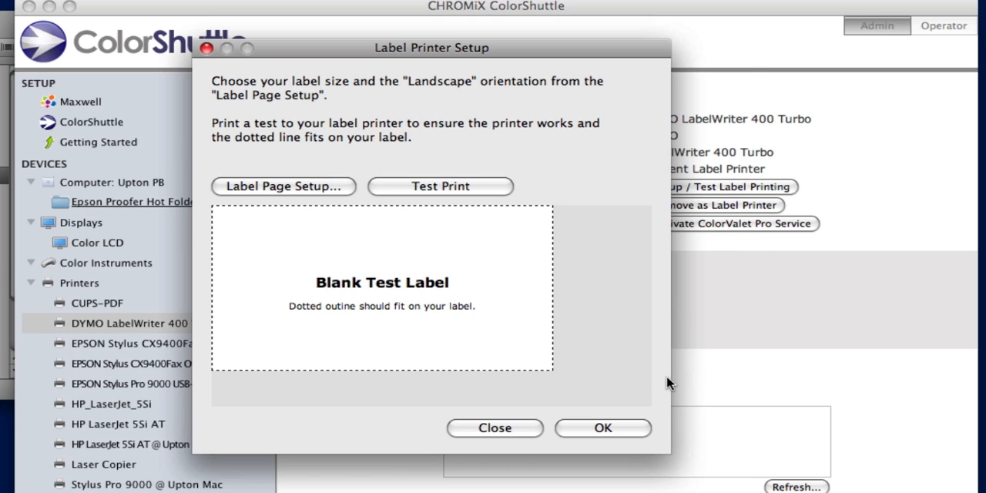
left_click(607, 428)
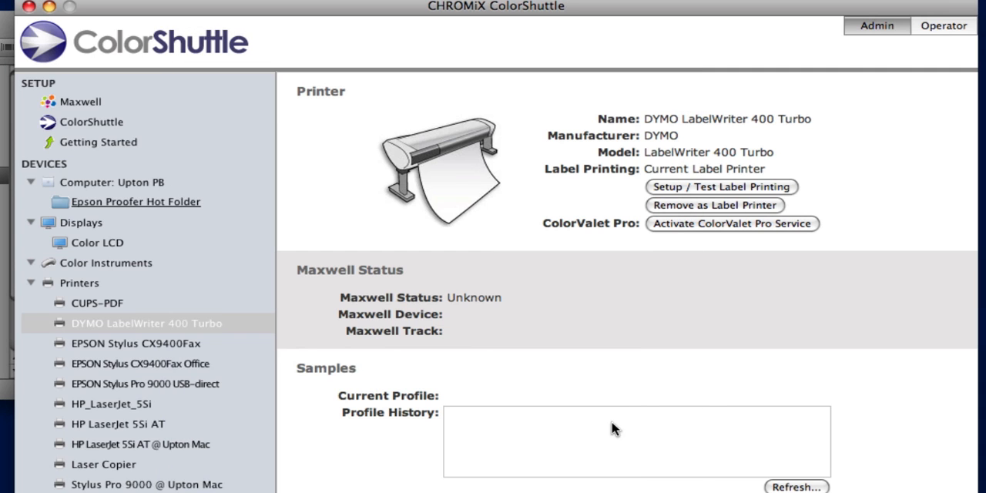
Set label printing for the Epson Proofer Hot Folder to Preview only
left_click(157, 201)
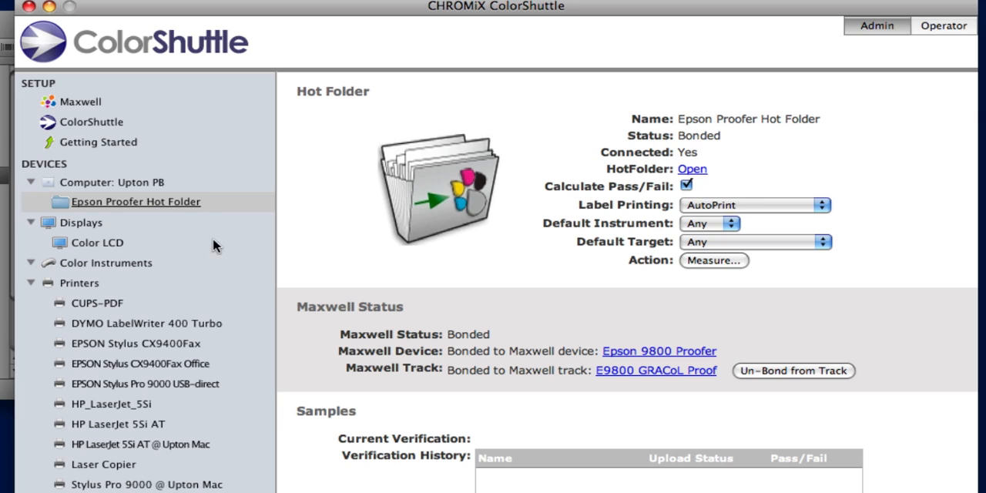
left_click(766, 205)
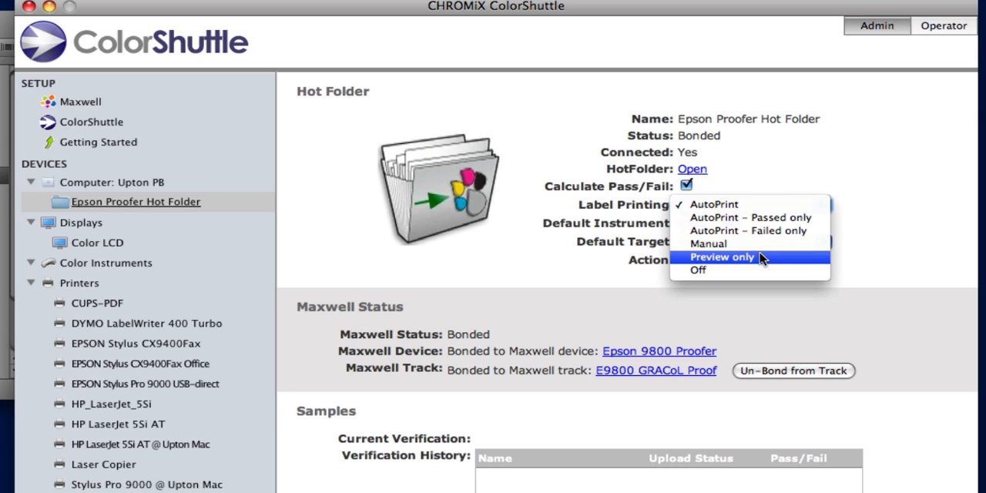
left_click(761, 258)
left_click(788, 206)
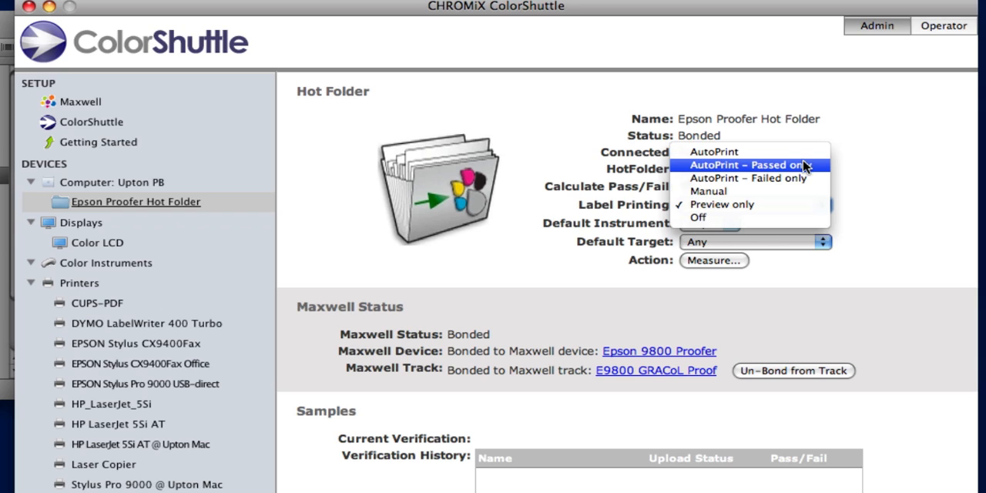
left_click(797, 205)
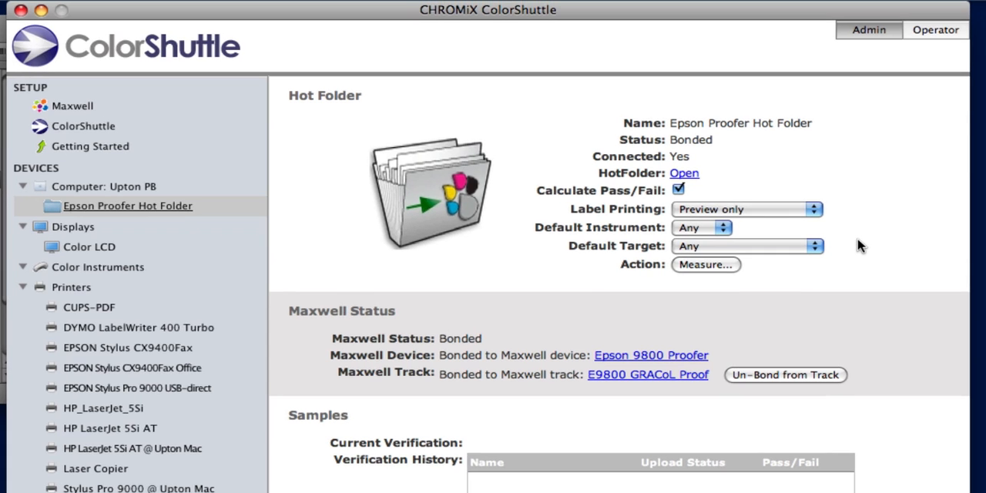
Start a measurement for the hot folder using the Eye-One Pro instrument and the ISO Proofing (12647-7) target
left_click(705, 264)
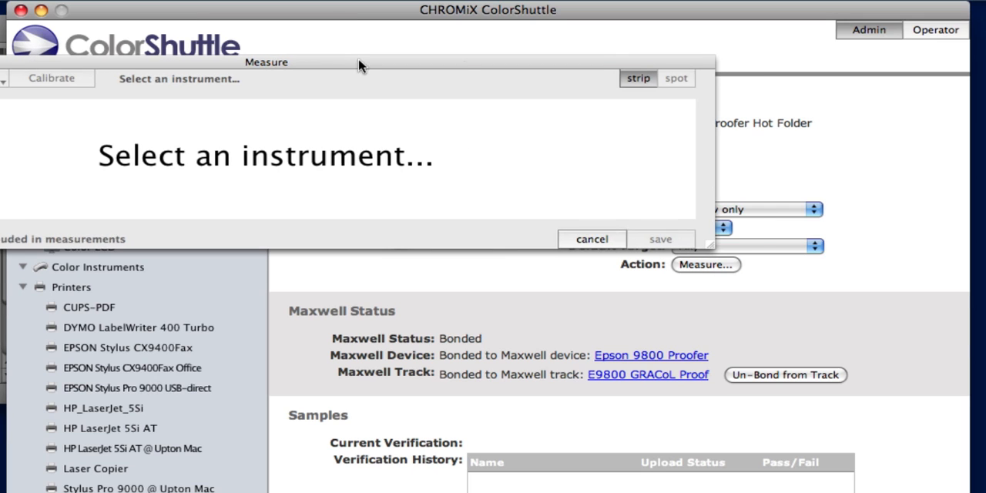
left_click_drag(358, 66, 501, 146)
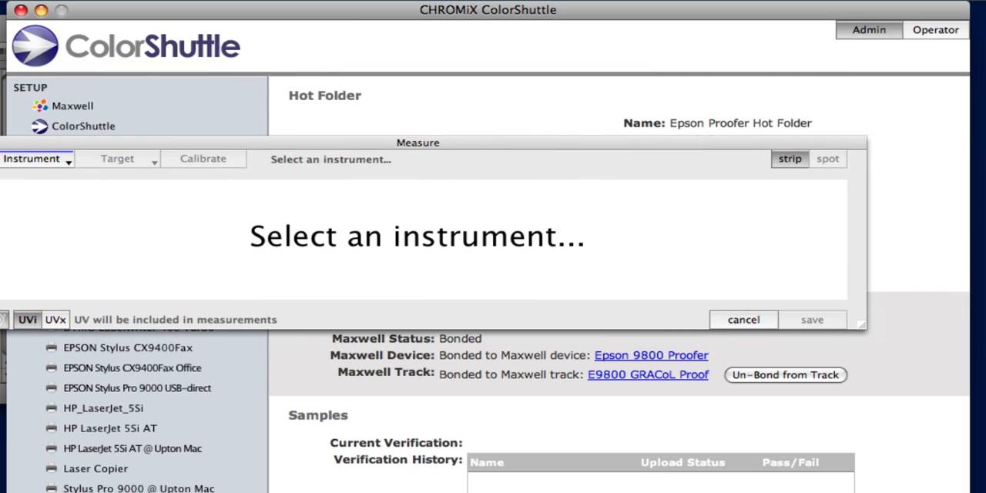
left_click(19, 161)
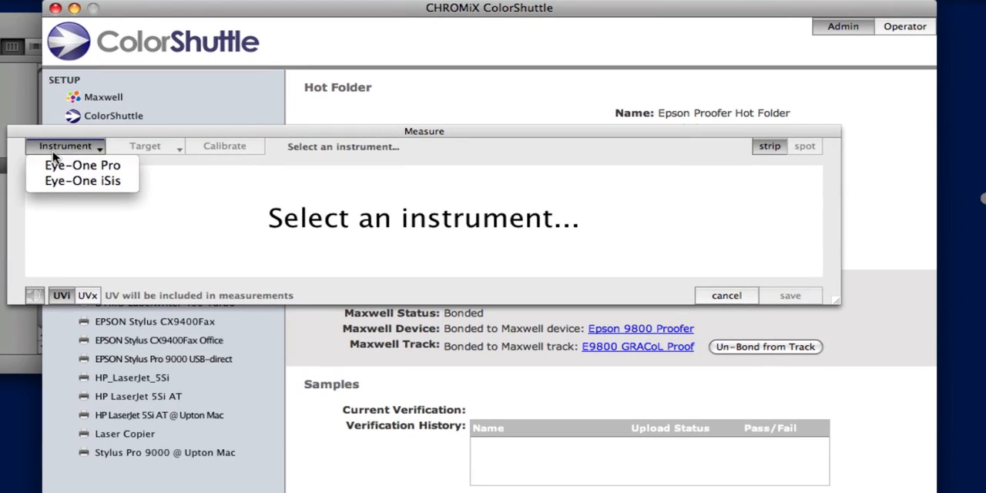
left_click(56, 164)
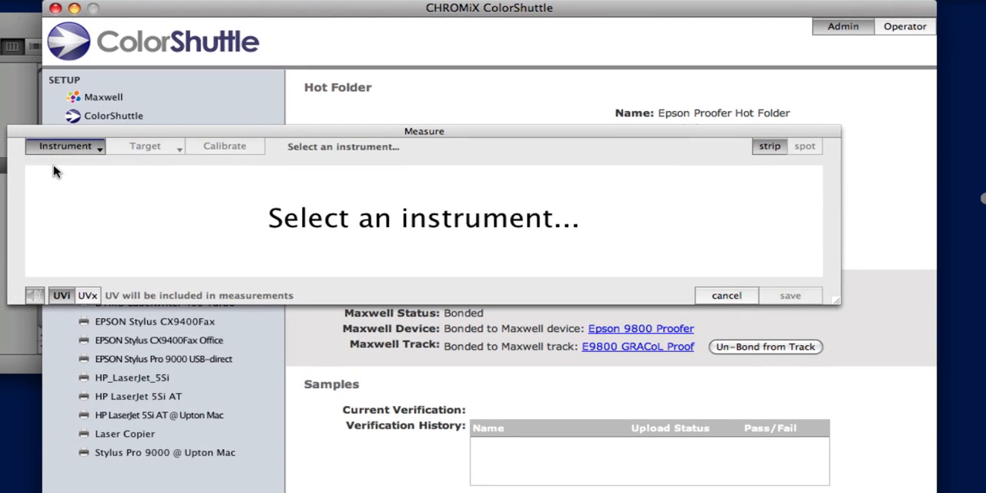
left_click(163, 148)
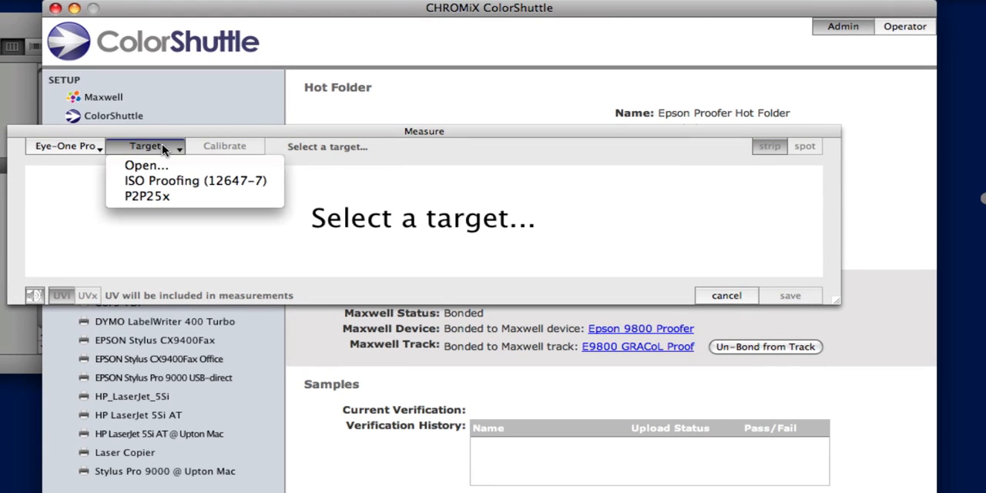
left_click(192, 180)
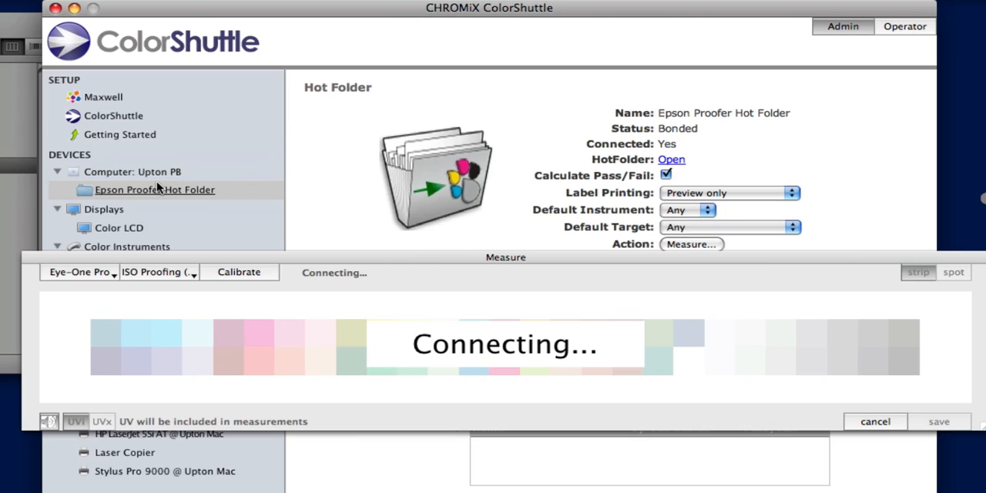
left_click_drag(217, 262, 198, 174)
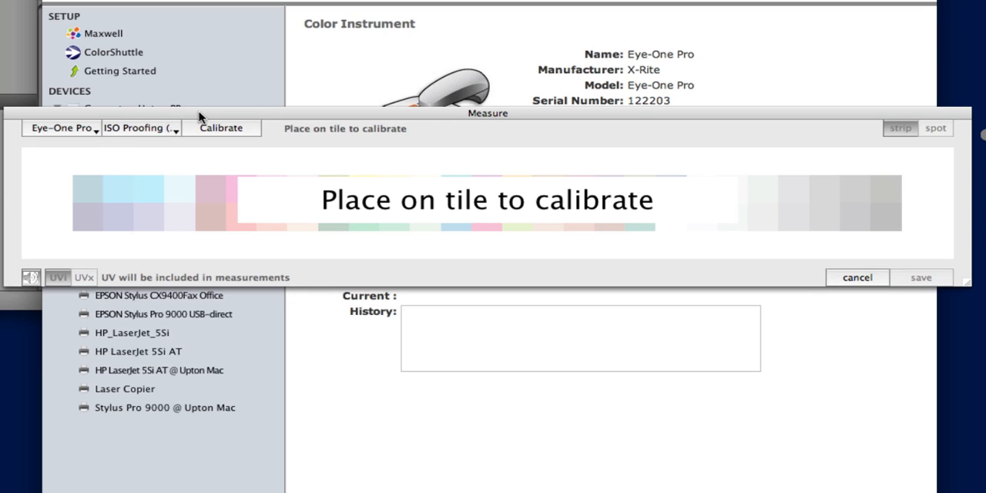
key("XF86AudioRaiseVolume")
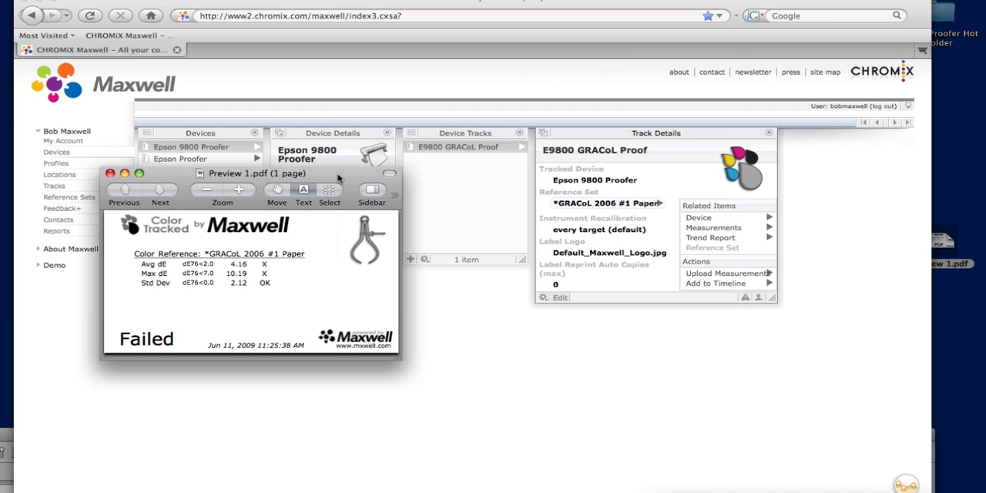
Reposition the label preview PDF over the Maxwell page and close it
left_click_drag(337, 179, 343, 185)
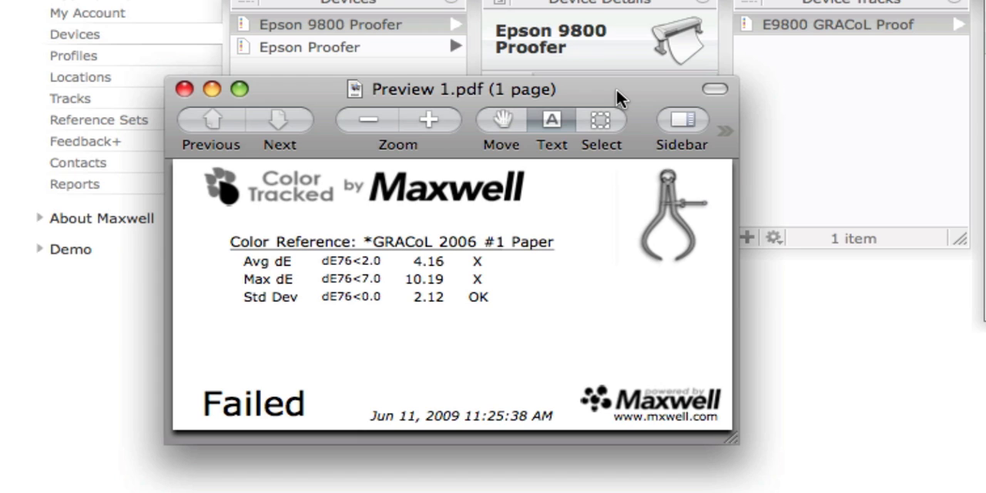
key("super+q")
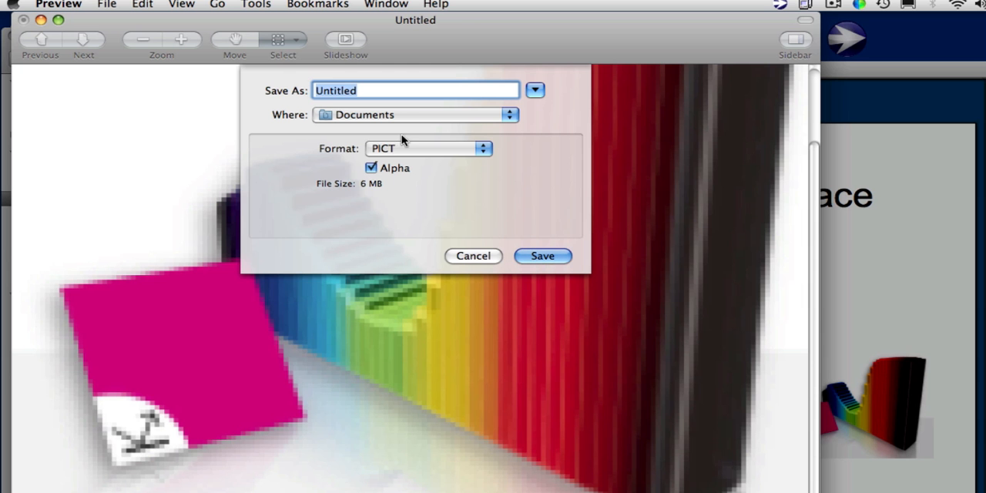
type("Graph")
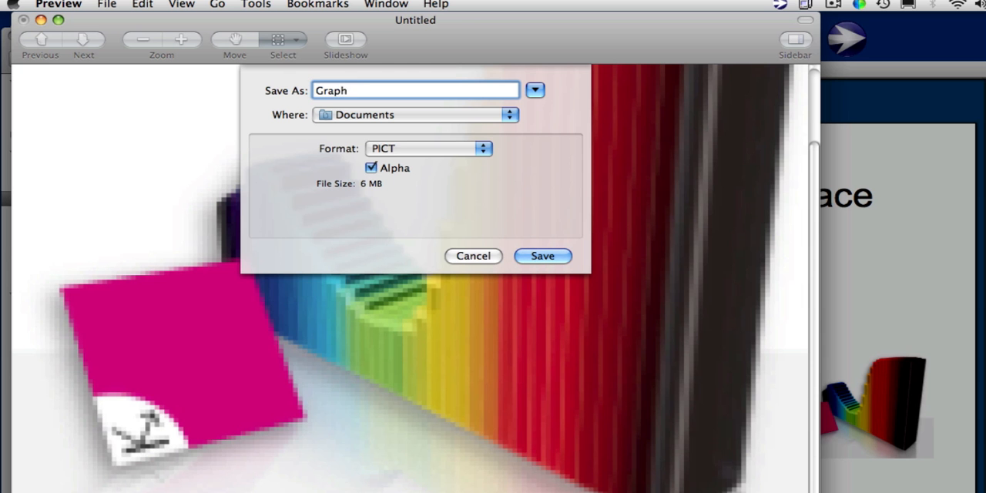
key("BackSpace")
key("BackSpace")
key("BackSpace")
key("BackSpace")
key("BackSpace")
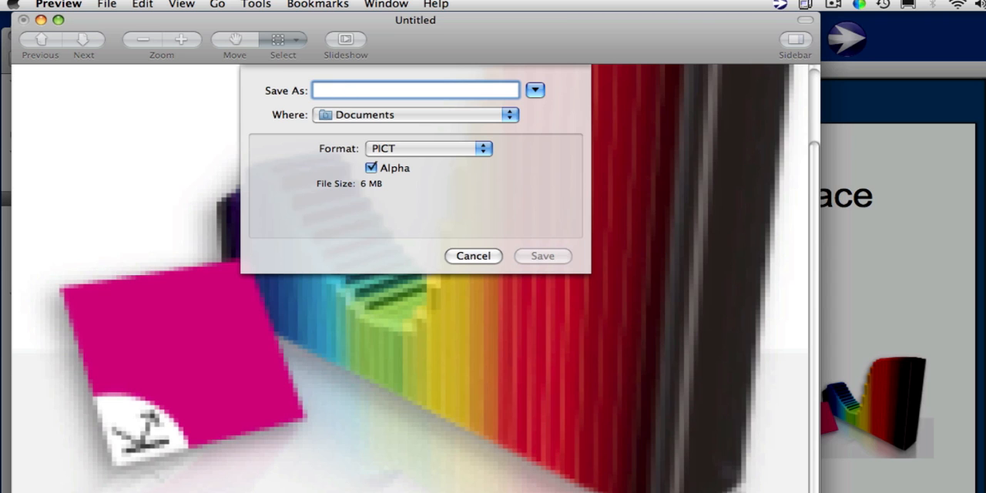
Save the logo image as CorpLogo on the Desktop in JPEG format at the best quality
type("Corp")
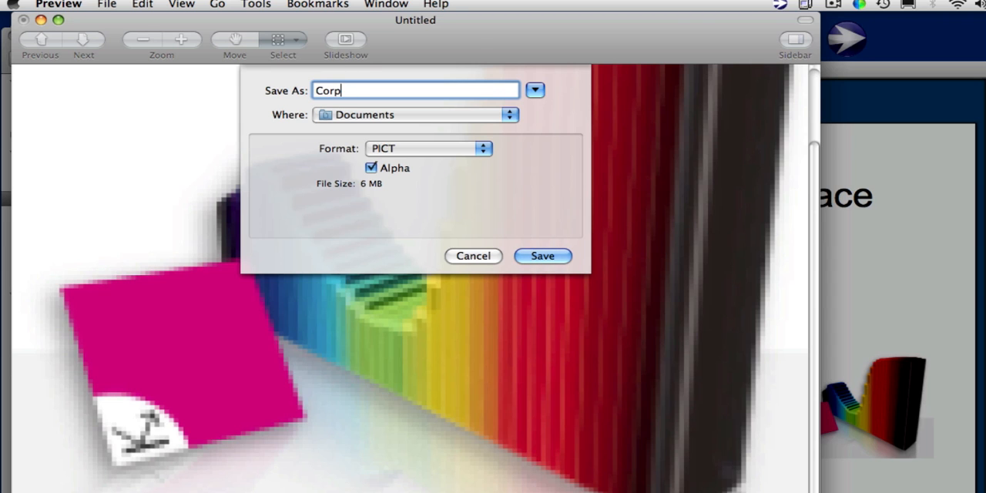
type("Logo")
left_click(435, 147)
left_click(417, 66)
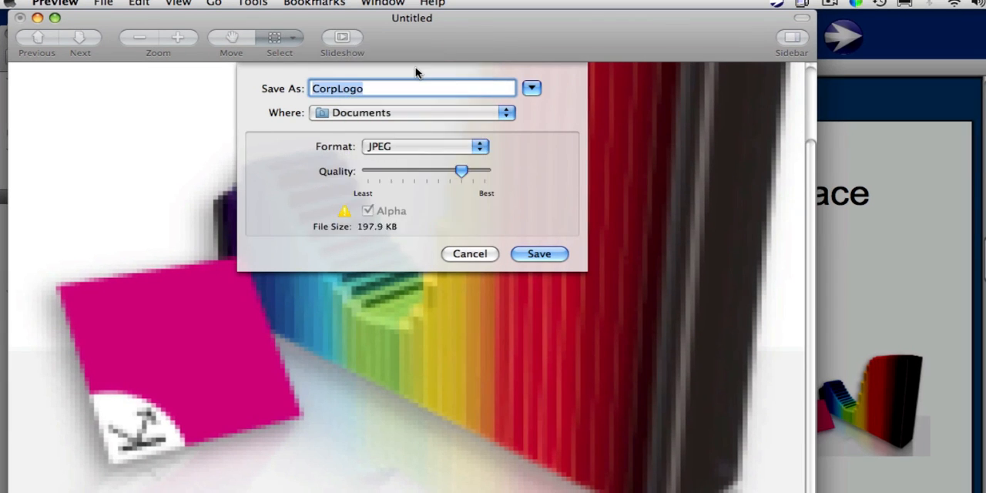
key("super+d")
left_click_drag(471, 172, 501, 169)
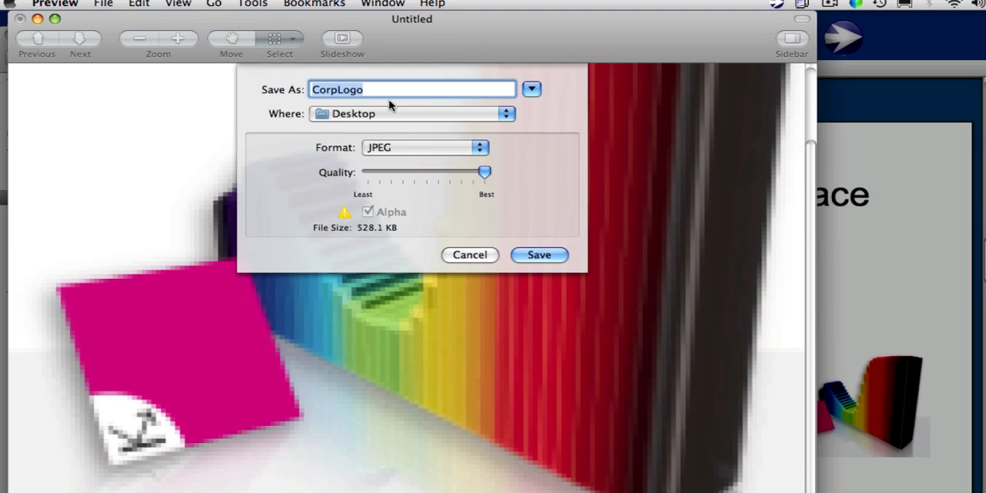
left_click(539, 255)
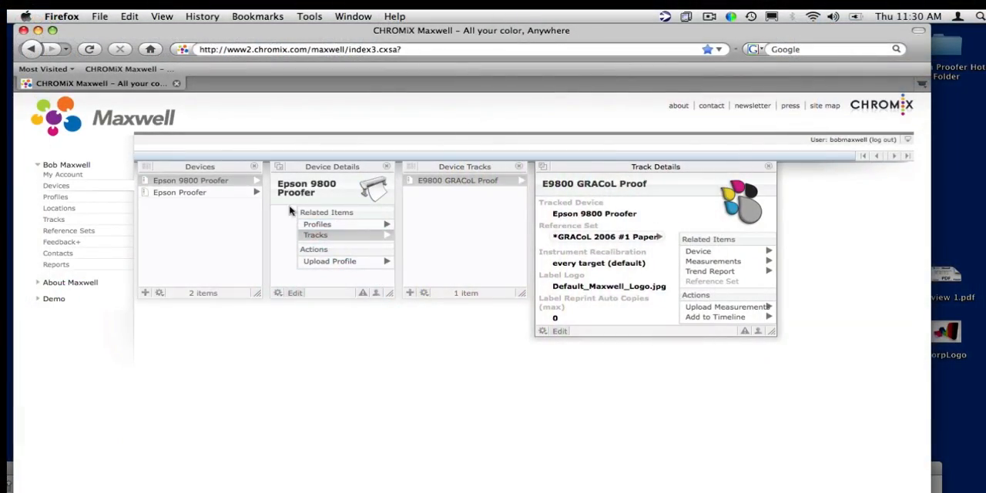
Switch to Maxwell and upload the CorpLogo file from the Desktop as a logo for the account
left_click(65, 175)
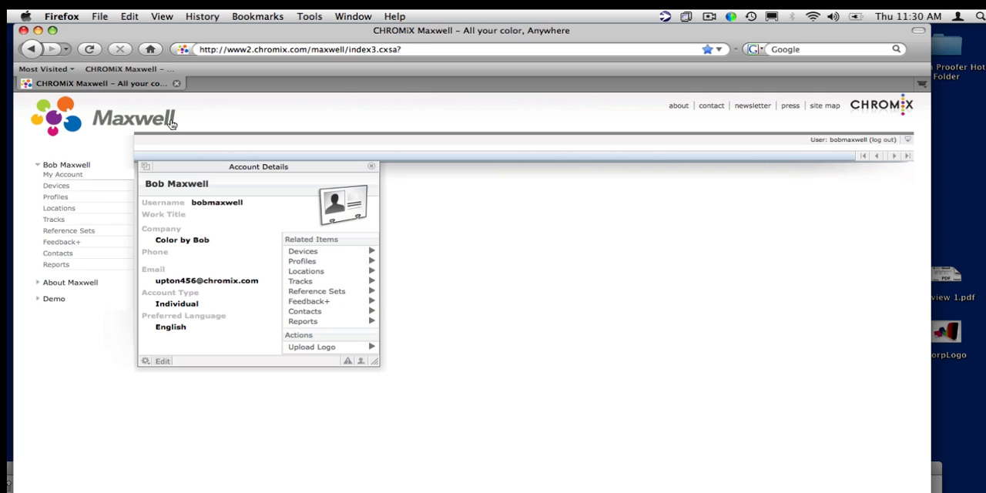
left_click(328, 351)
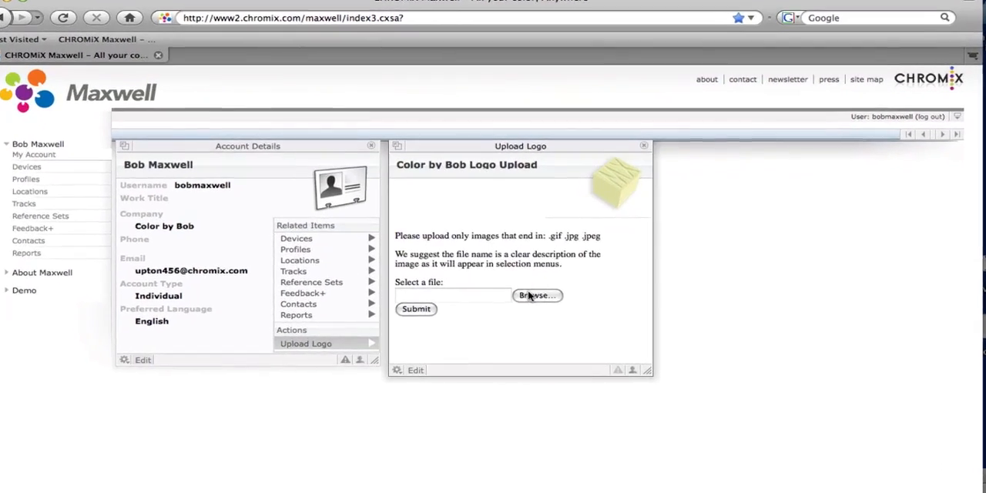
left_click(529, 300)
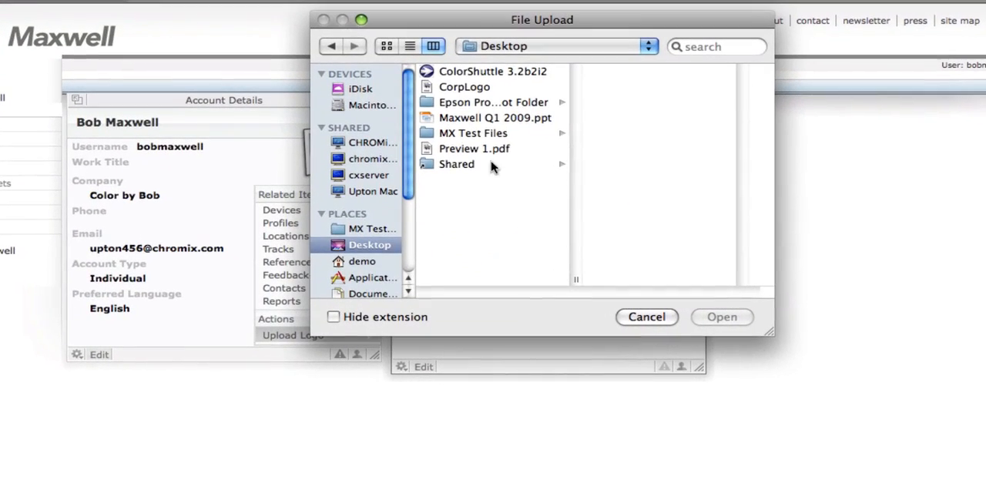
left_click(462, 94)
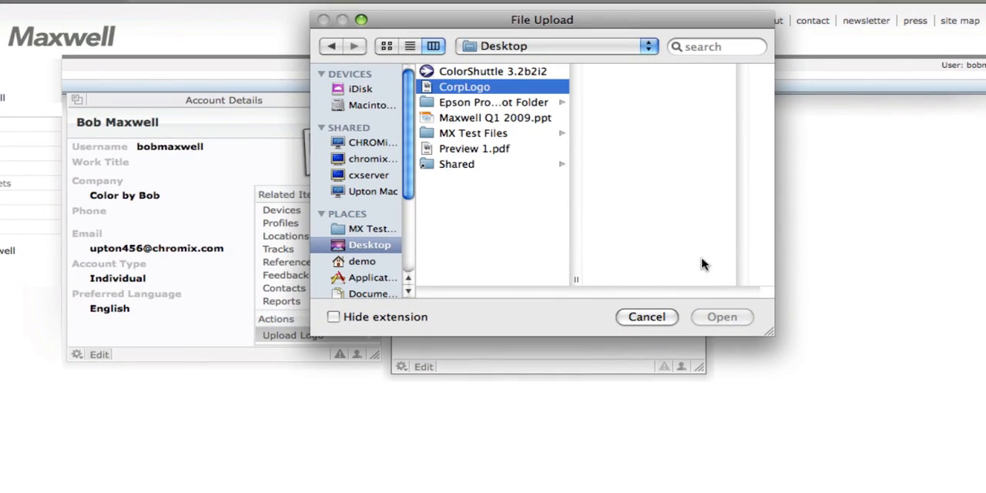
left_click(722, 318)
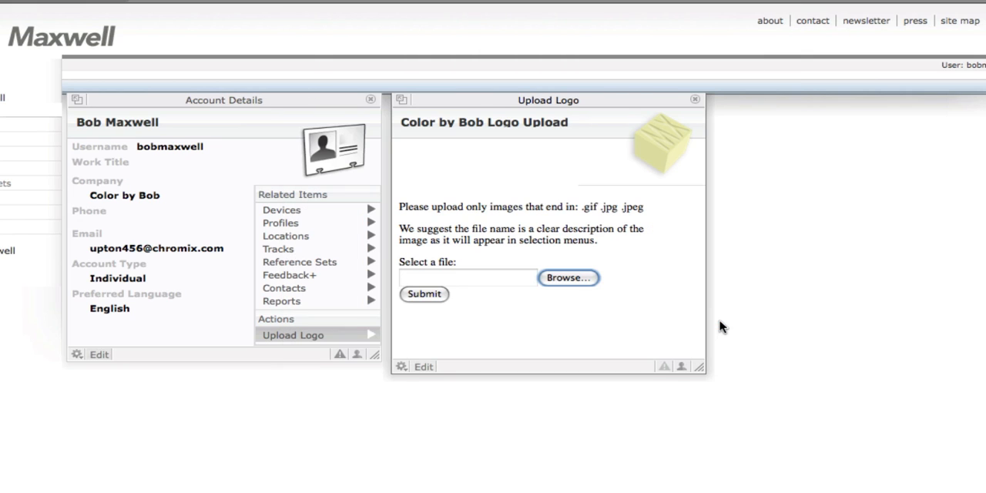
left_click(436, 297)
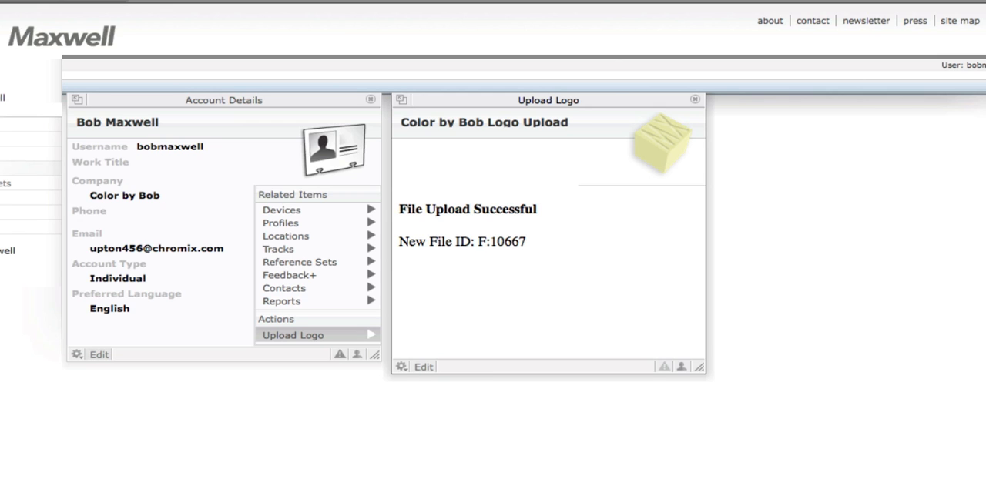
Edit the E9800 GRACoL Proof track and set its label logo to CorpLogo.jpg
left_click(4, 168)
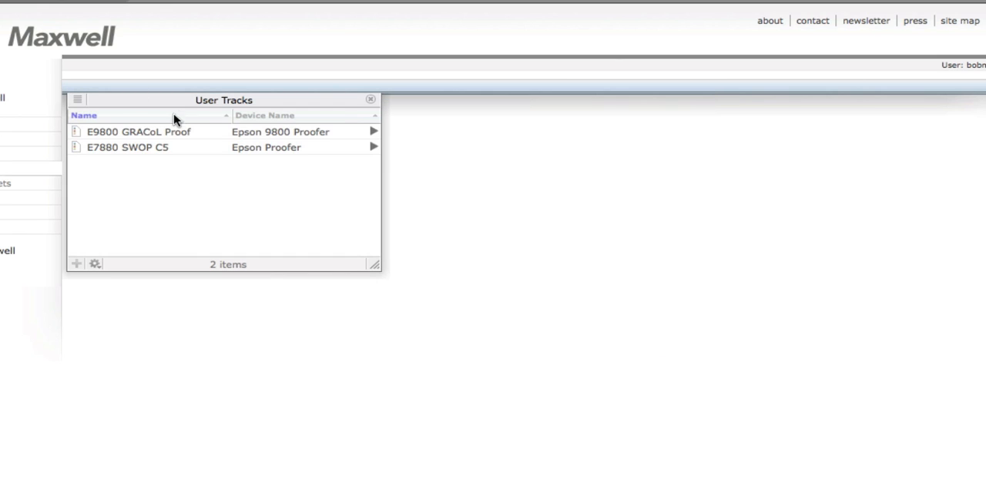
left_click(153, 134)
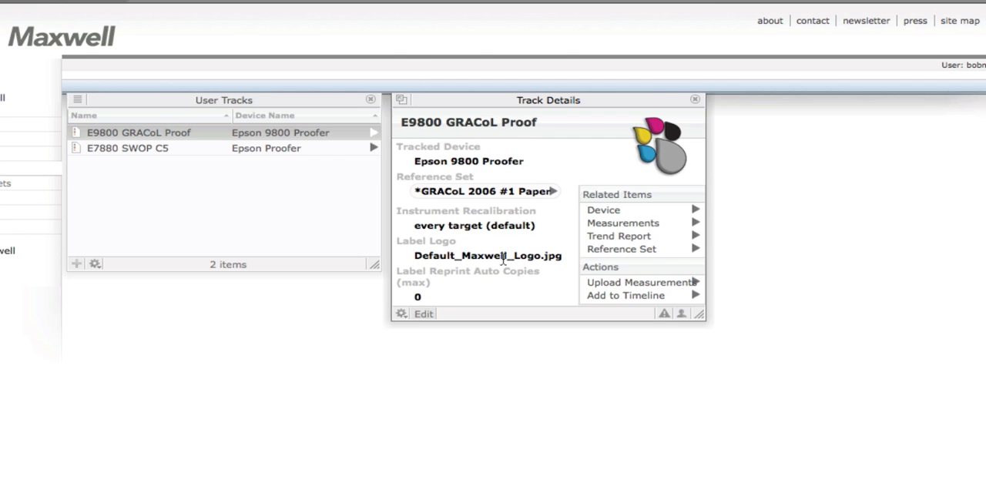
left_click(425, 314)
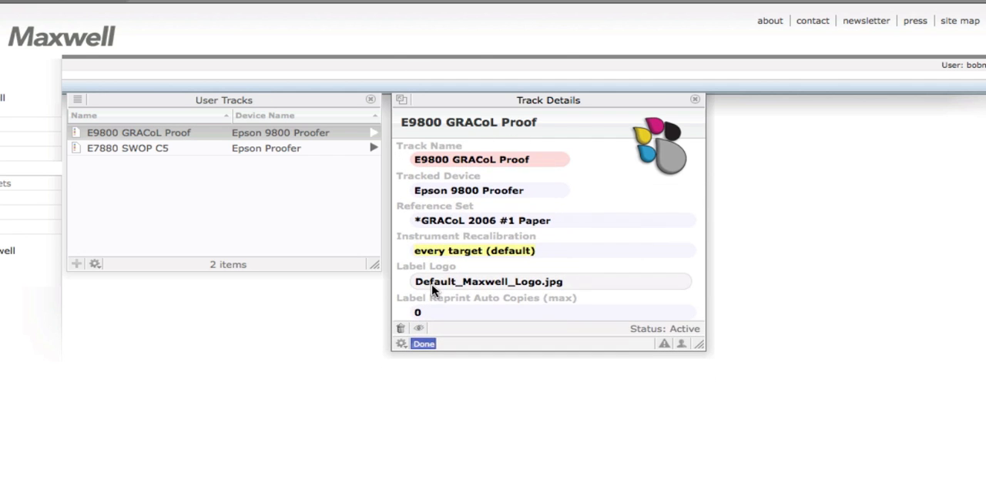
left_click(475, 283)
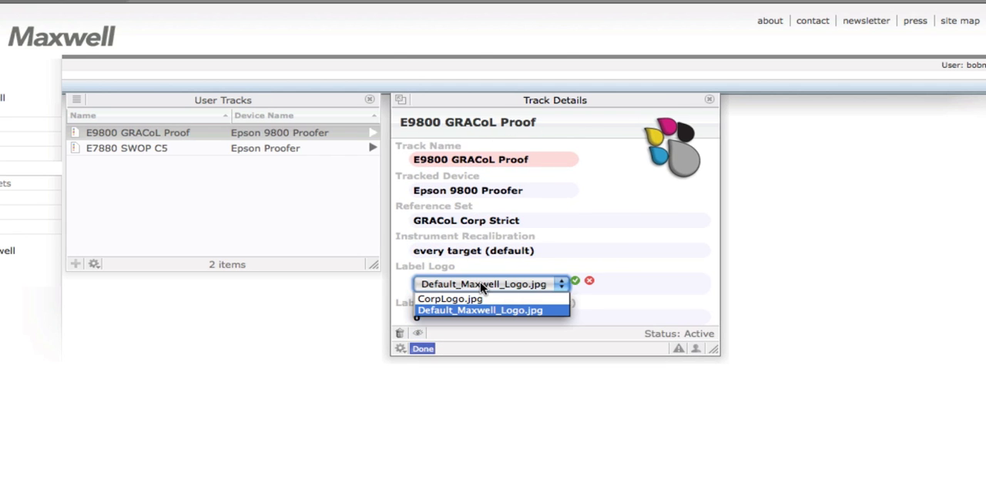
left_click(449, 299)
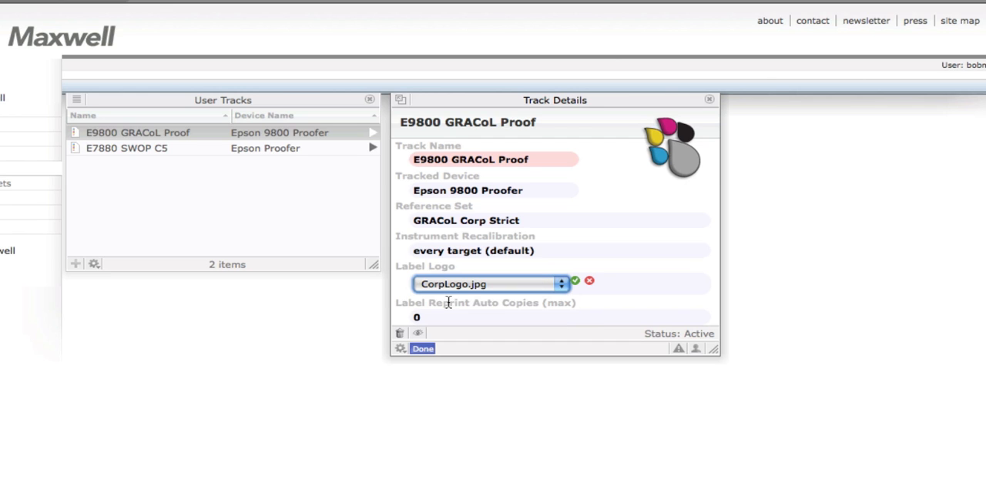
left_click(575, 280)
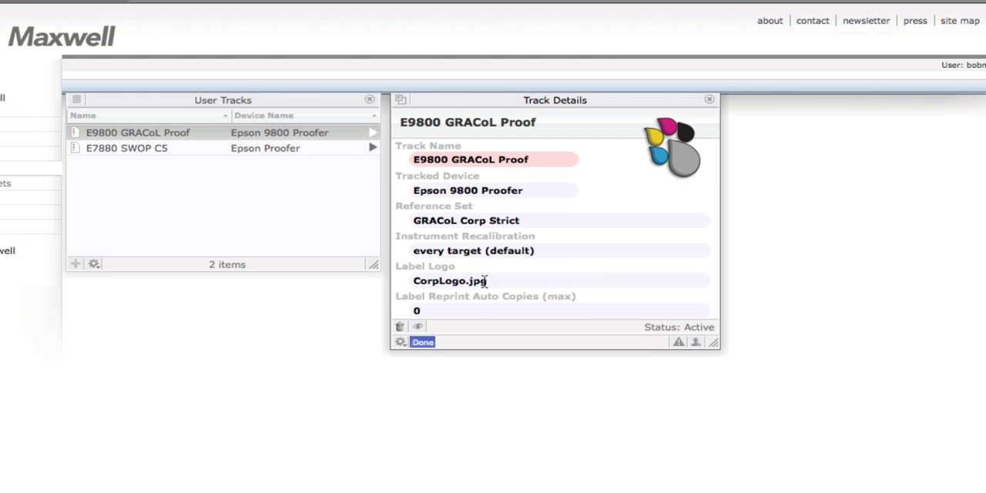
Review the label logo choices for the track and reconfirm CorpLogo.jpg
left_click(457, 284)
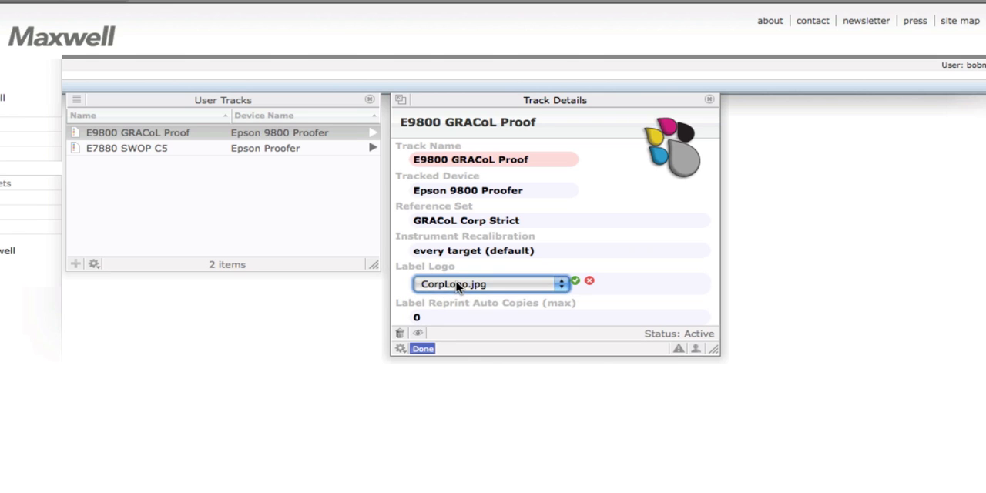
left_click(457, 285)
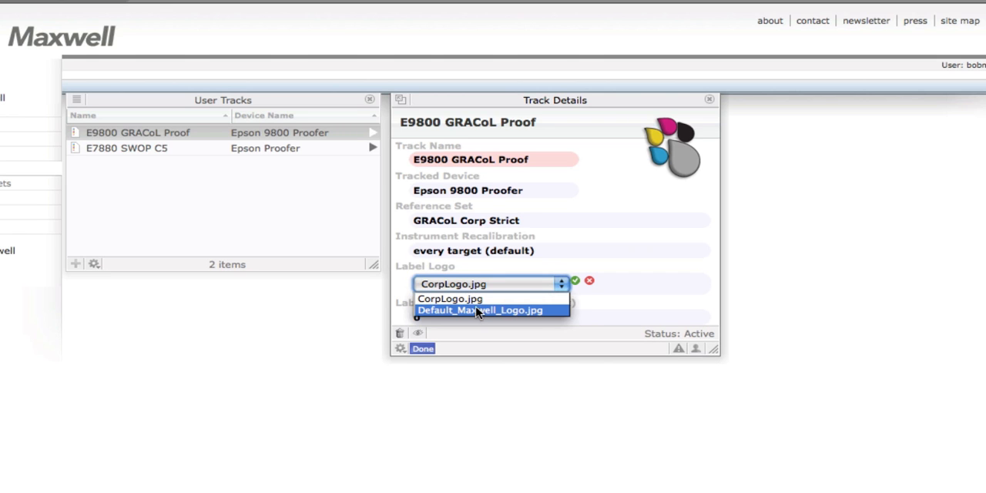
left_click(478, 300)
left_click(574, 281)
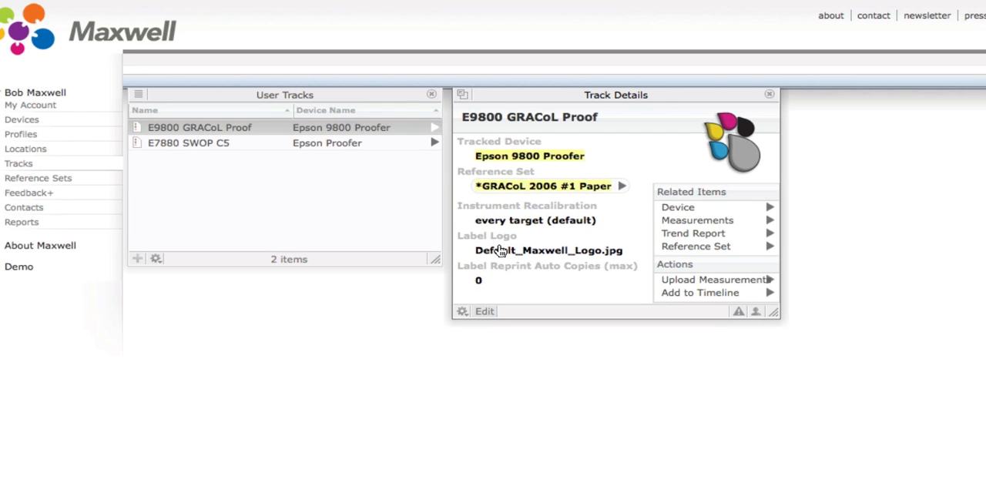
Examine the color aim and metrics of the track's *GRACoL 2006 #1 Paper reference set, including the Avg dE details
left_click(621, 186)
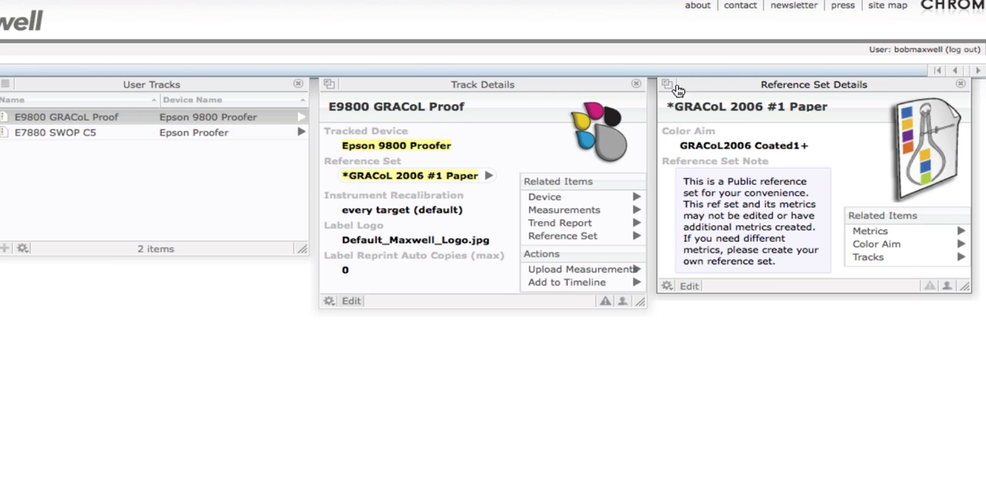
left_click(869, 244)
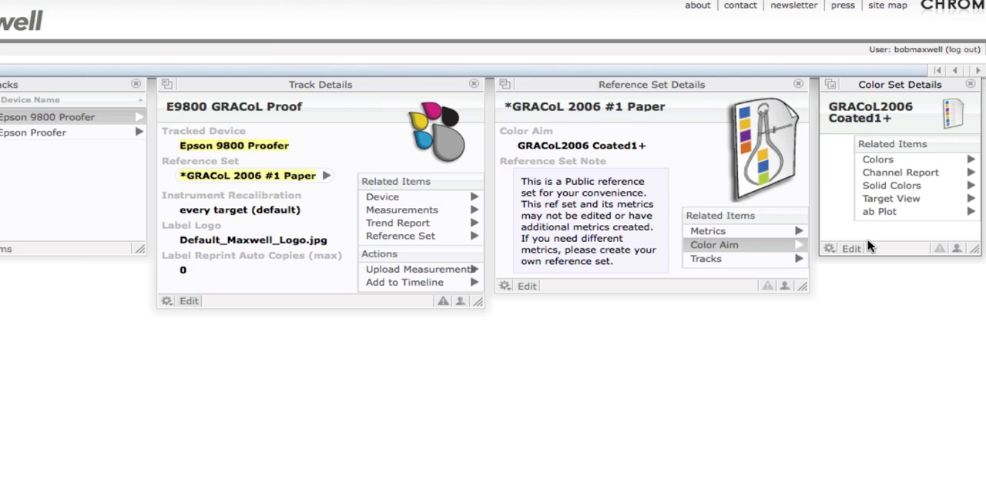
left_click(747, 233)
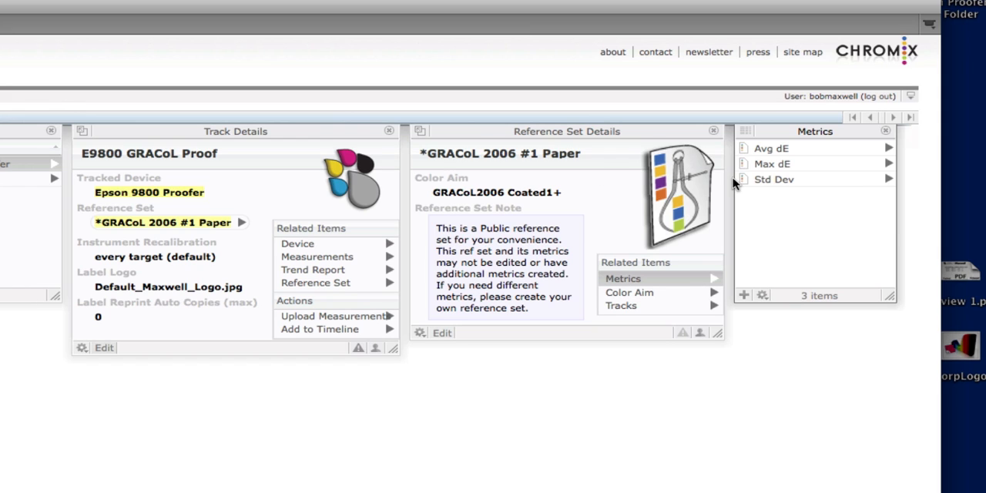
left_click(757, 151)
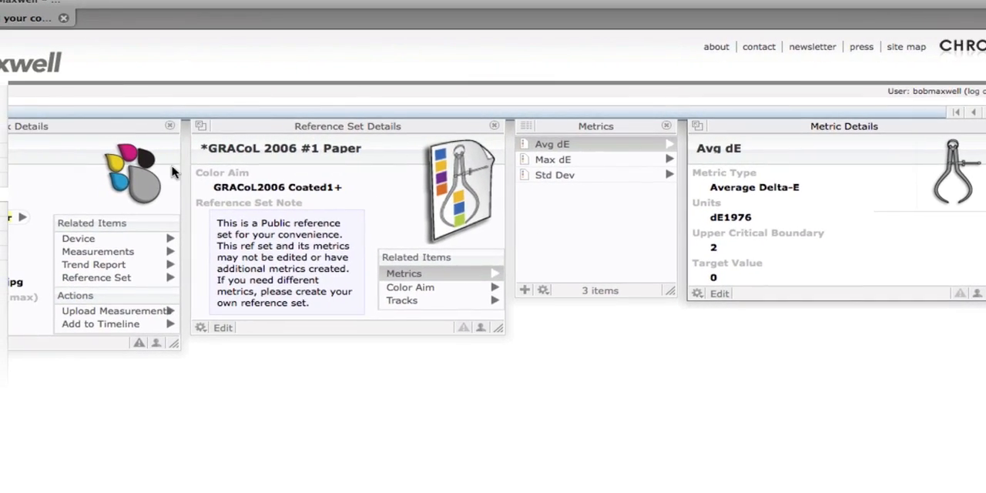
Edit the E9800 GRACoL Proof track and create a new reference set for it
left_click_drag(80, 128, 255, 138)
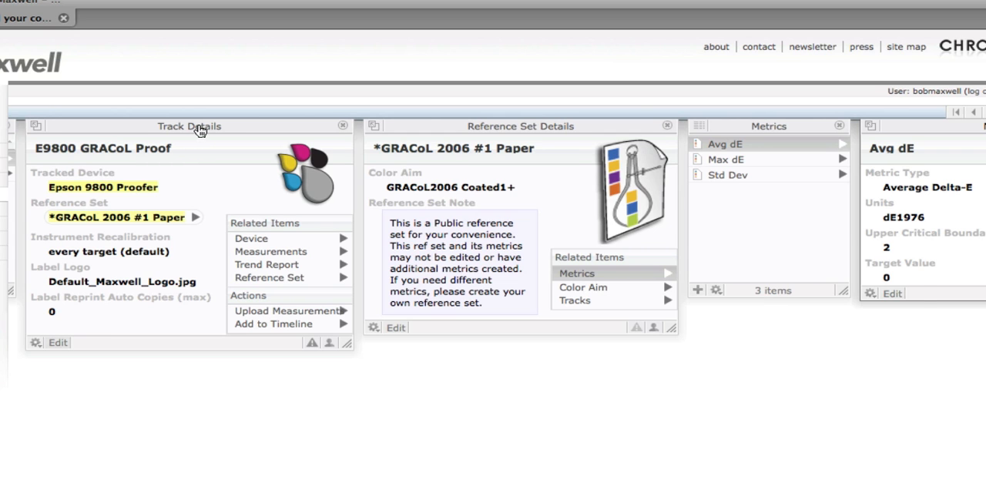
left_click_drag(198, 127, 318, 126)
left_click(177, 343)
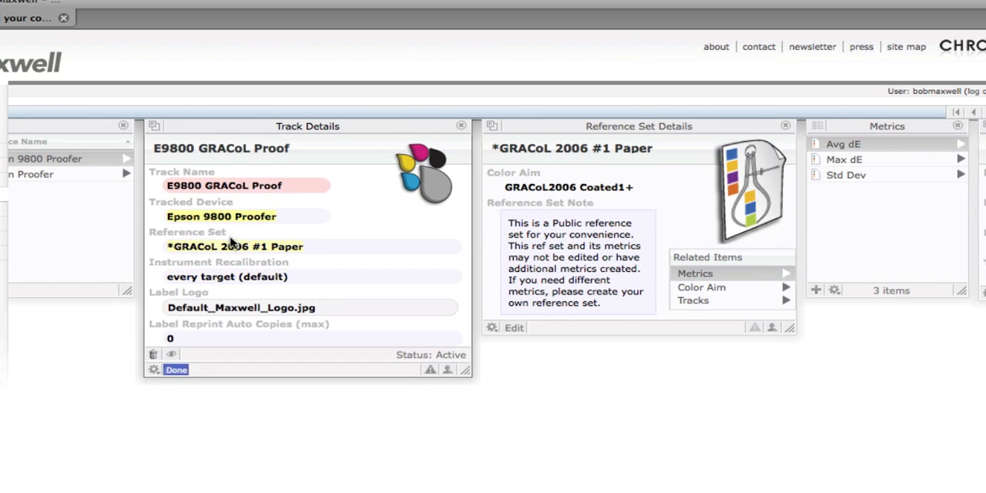
left_click(235, 245)
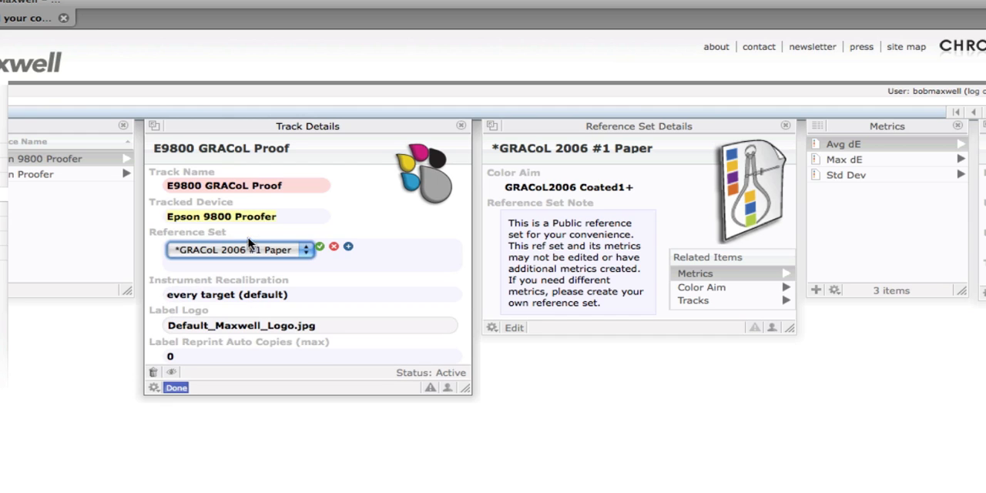
left_click(349, 248)
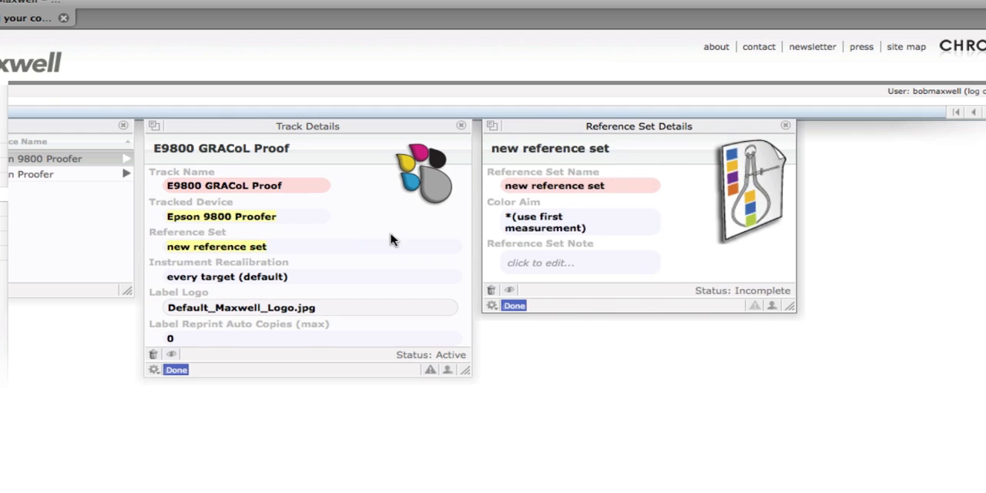
Name the new reference set GRACoL Corp Strict
left_click(550, 186)
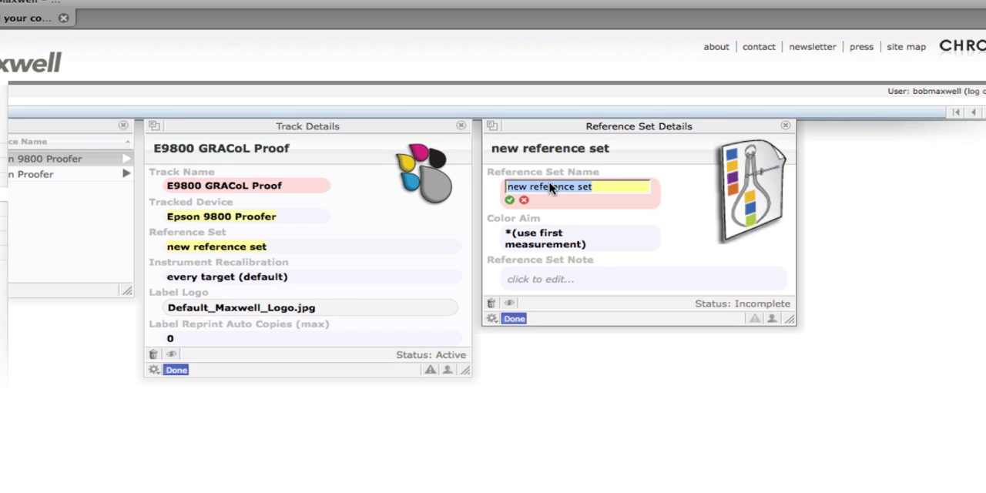
type("GRAC")
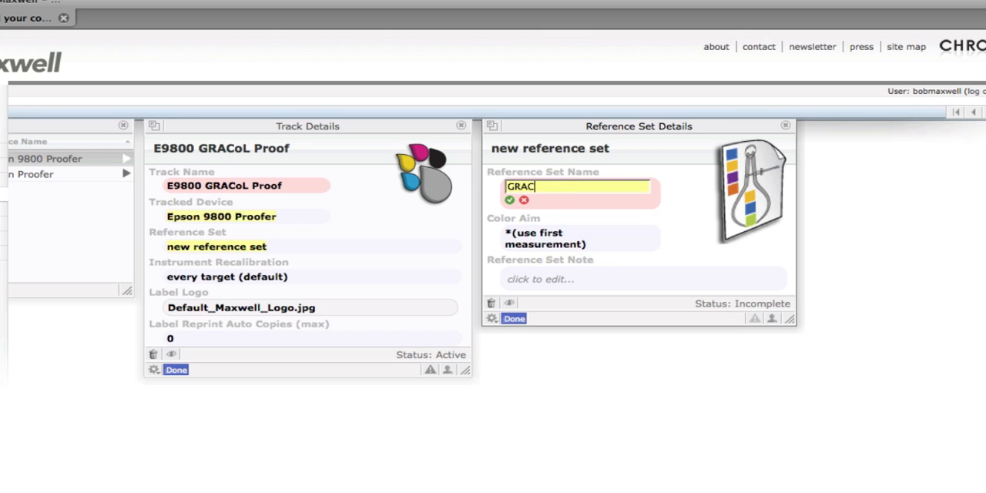
type("oL Corp Strict")
key("Return")
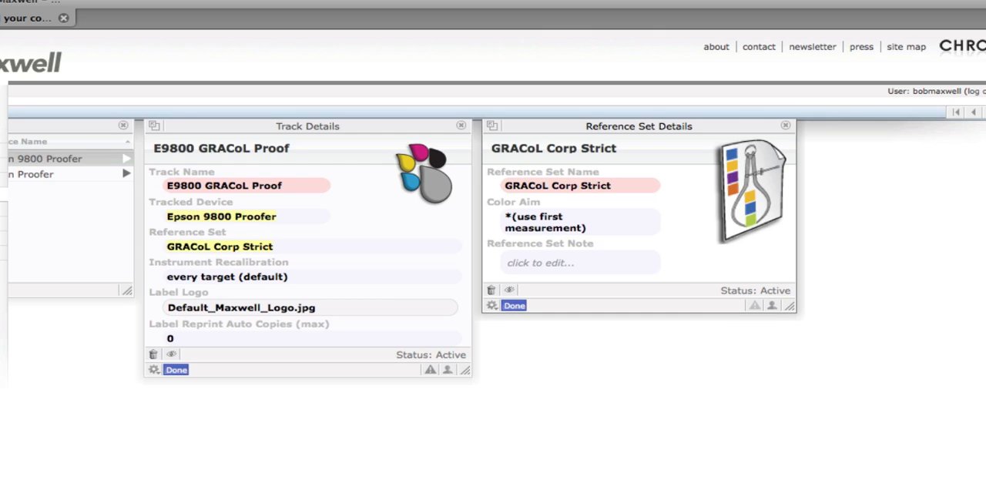